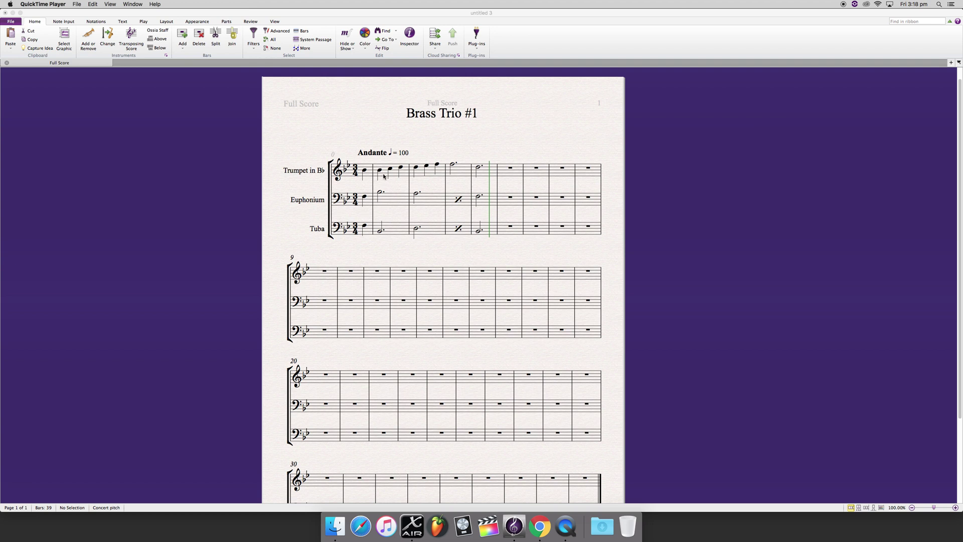
Copy bars 1 to 4 of all three staves and paste them starting at bar 5.
{"action": "left_click", "coordinate": [384, 176]}
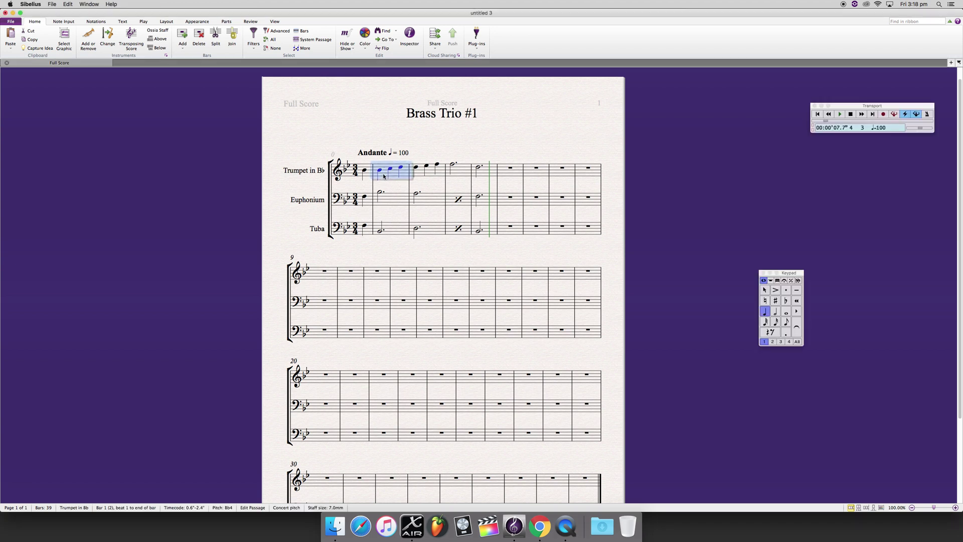
{"action": "left_click", "coordinate": [487, 234], "text": "shift"}
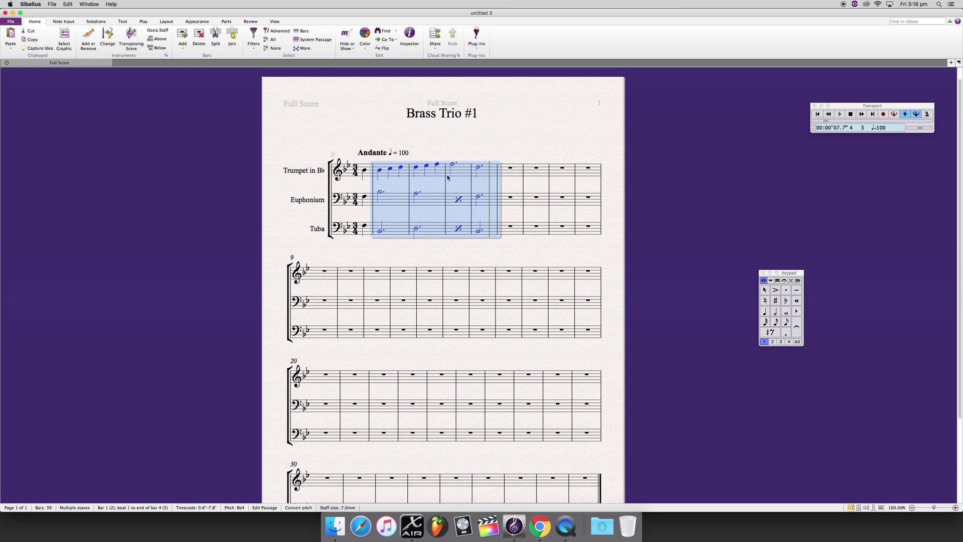
{"action": "left_click", "coordinate": [508, 172]}
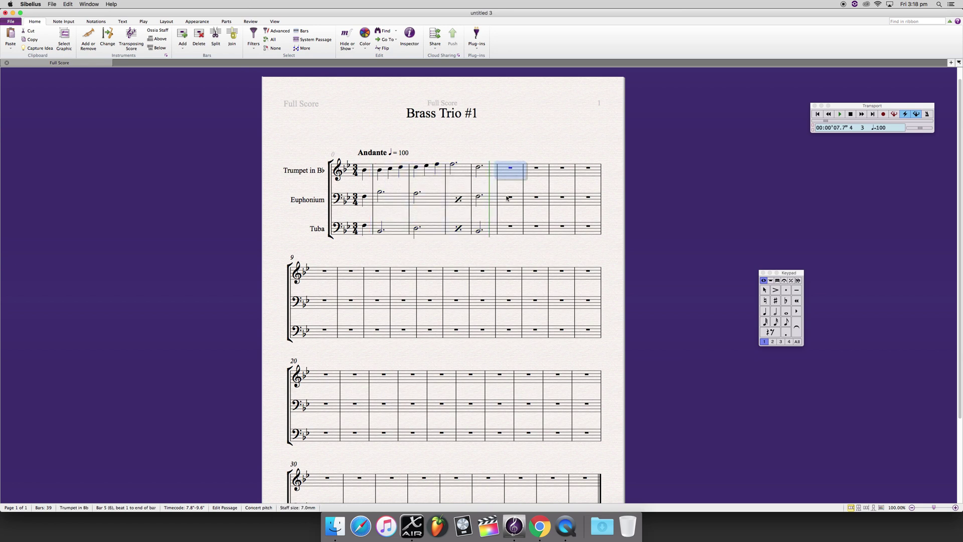
{"action": "left_click", "coordinate": [503, 231], "text": "shift"}
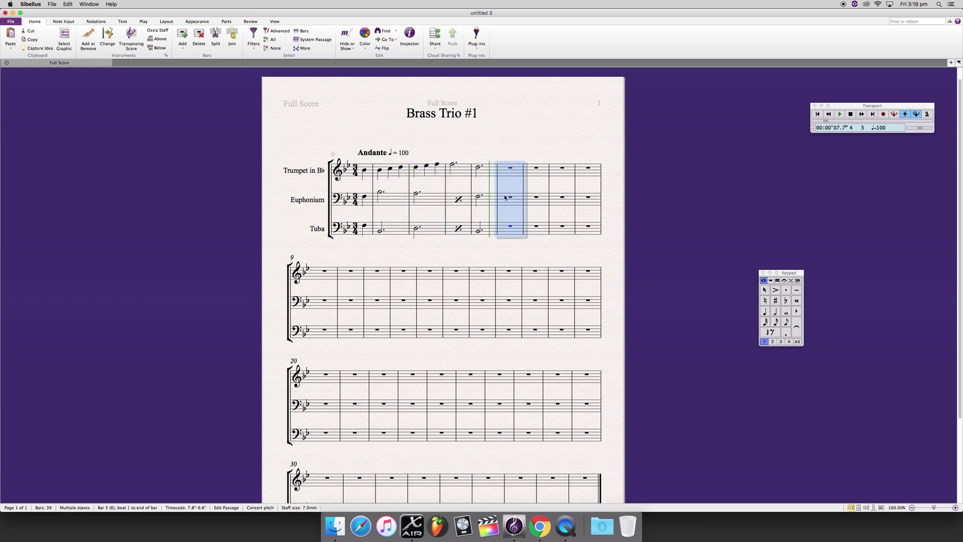
{"action": "key", "text": "super+v"}
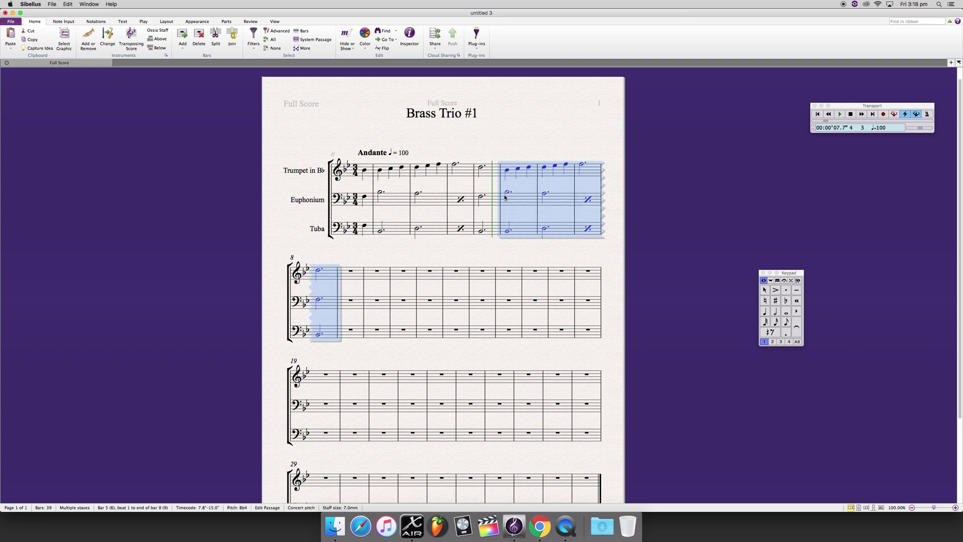
{"action": "left_click", "coordinate": [514, 134]}
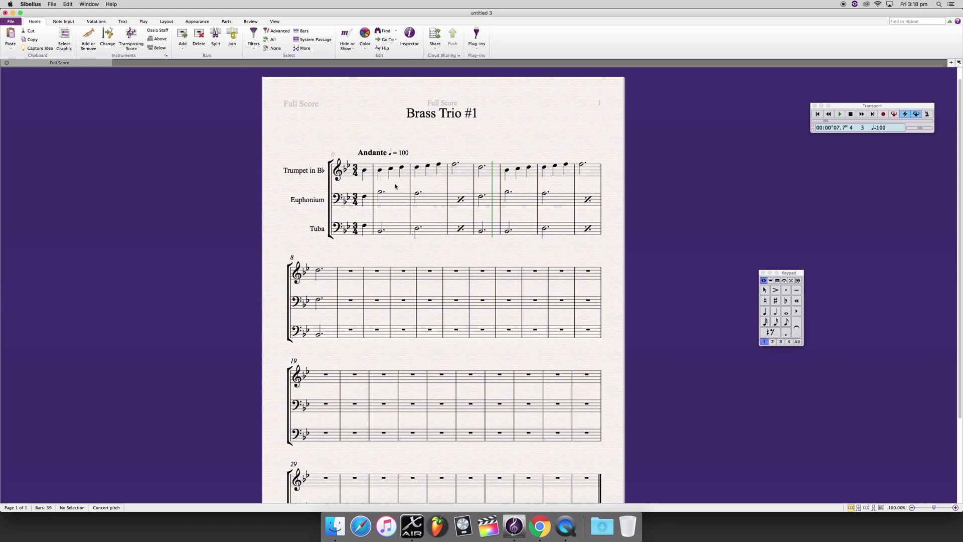
Add the expression marking p beneath the trumpet's pickup note before bar 1.
{"action": "left_click", "coordinate": [365, 171]}
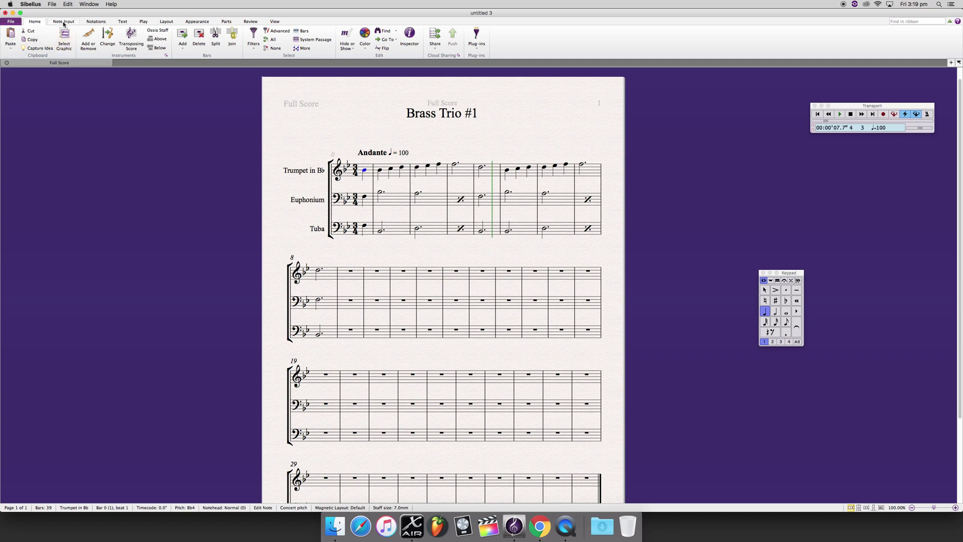
{"action": "left_click", "coordinate": [123, 22]}
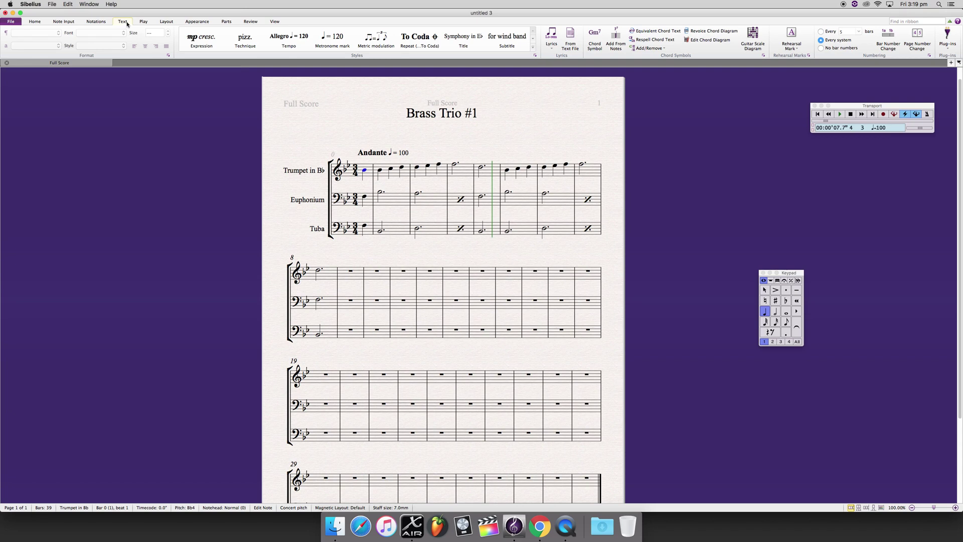
{"action": "left_click", "coordinate": [191, 46]}
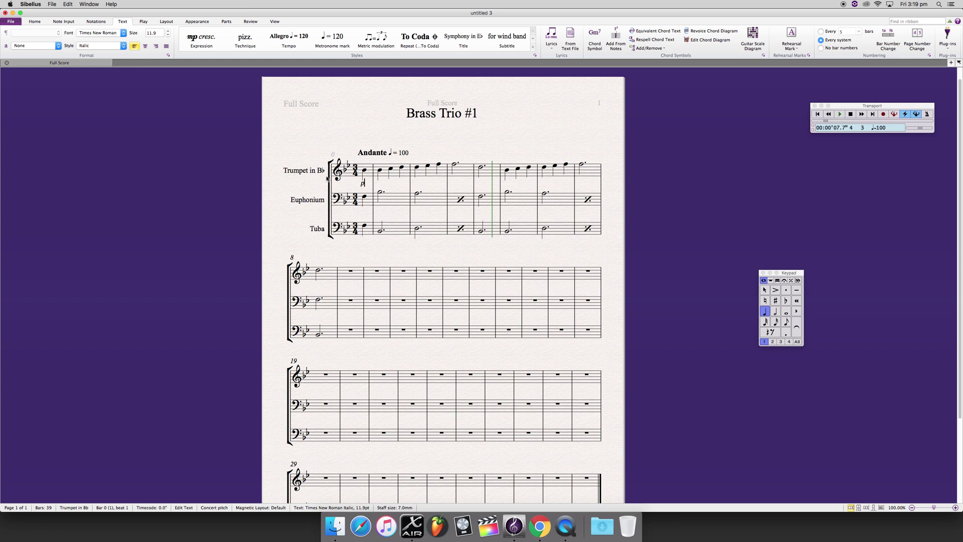
{"action": "left_click", "coordinate": [359, 139]}
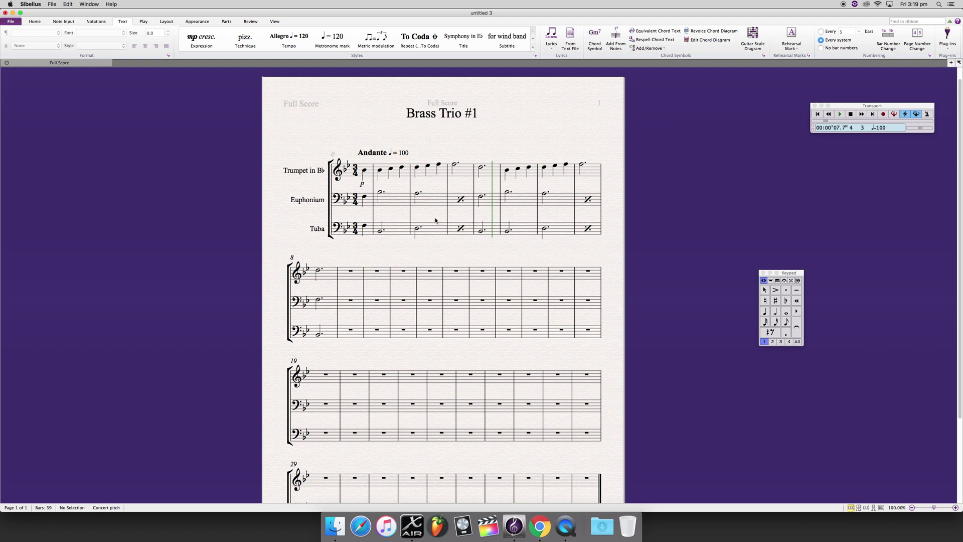
Add the expression marking mf beneath the first trumpet note of bar 5.
{"action": "left_click", "coordinate": [506, 171]}
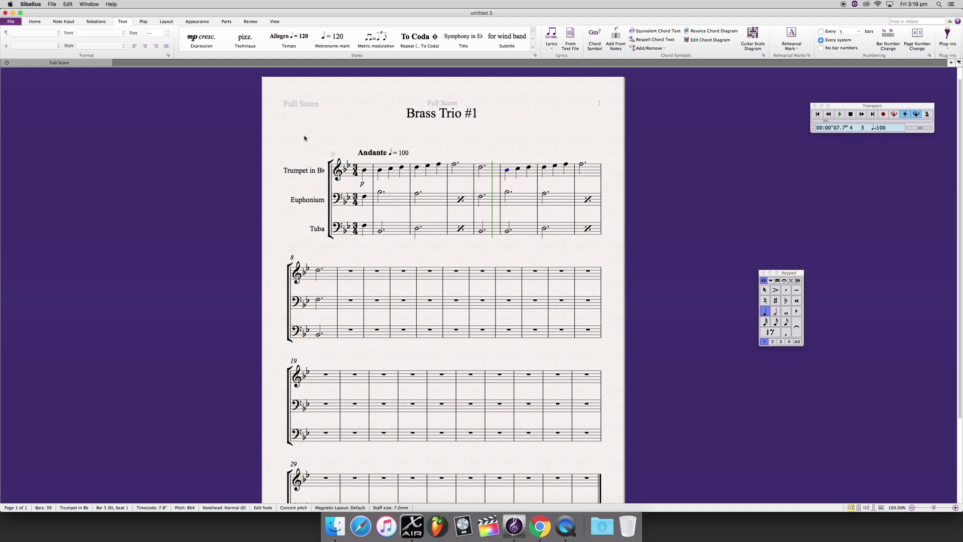
{"action": "left_click", "coordinate": [202, 43]}
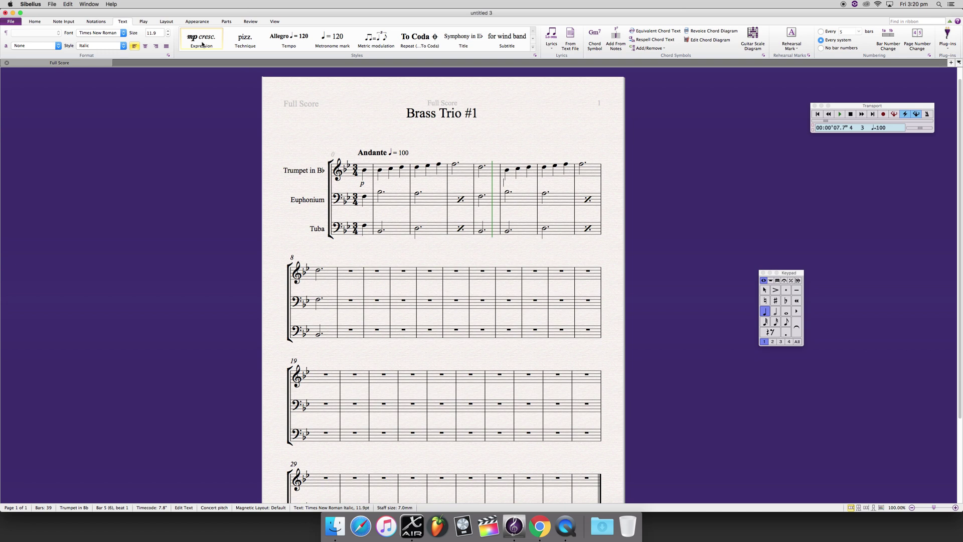
{"action": "type", "text": "mf"}
{"action": "left_click", "coordinate": [500, 124]}
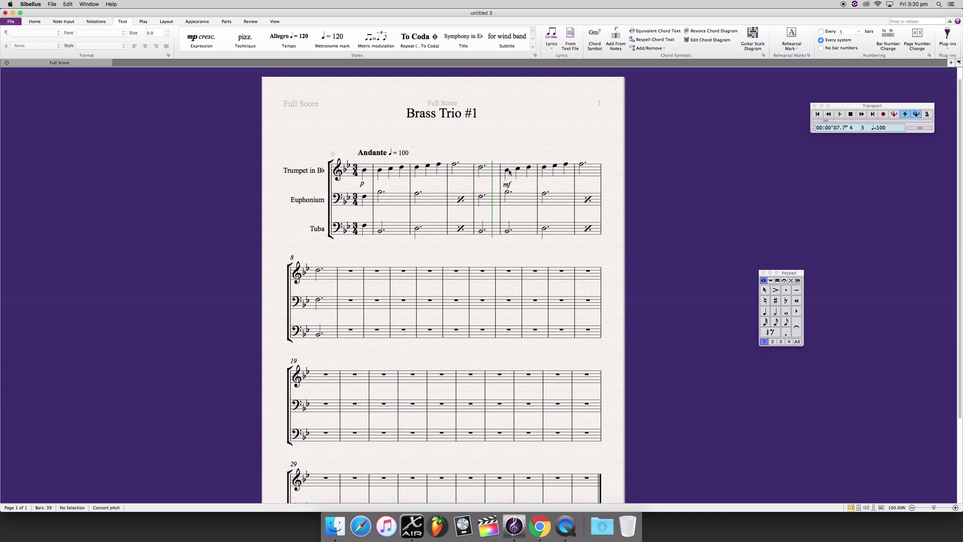
Add the expression text cresc. under the trumpet's first note in bar 6 and ff under its note in bar 7.
{"action": "left_click", "coordinate": [540, 169]}
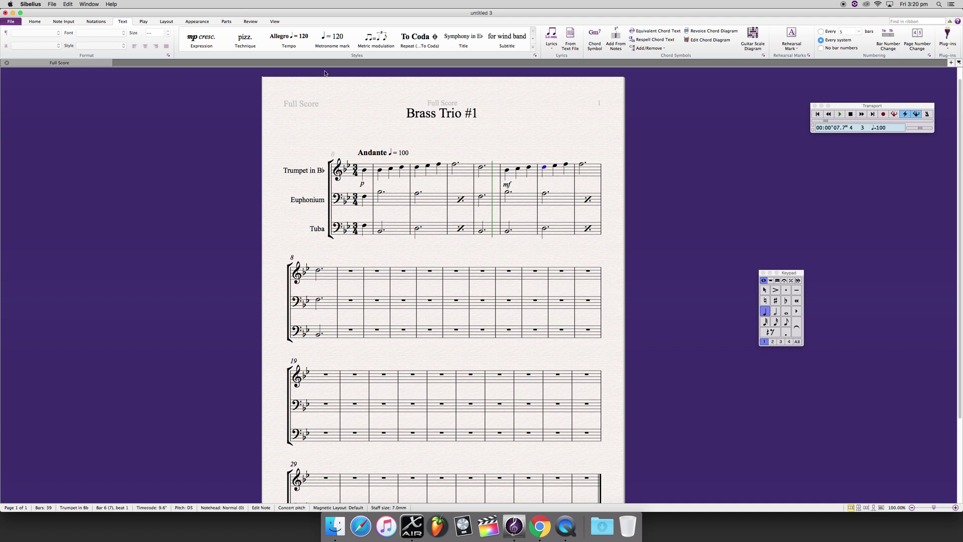
{"action": "left_click", "coordinate": [203, 42]}
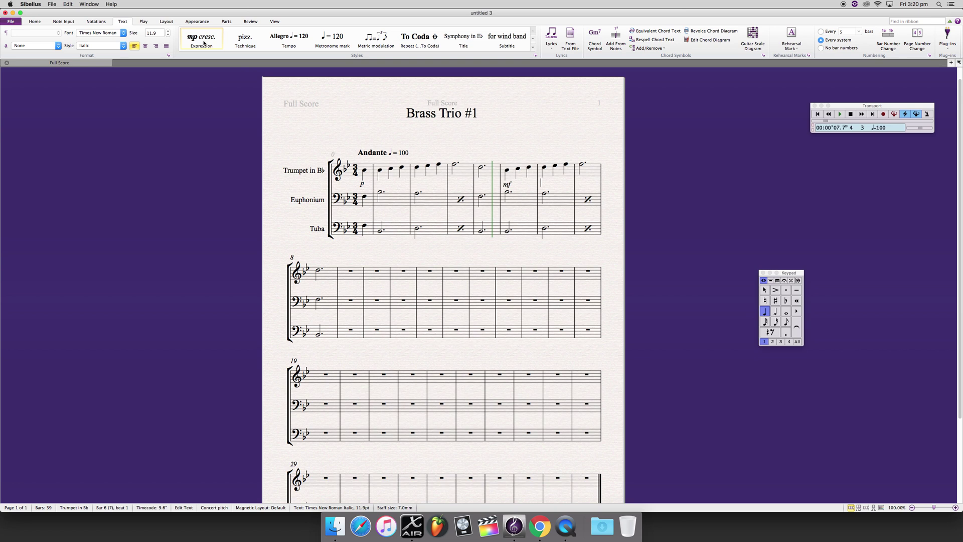
{"action": "type", "text": "cresc."}
{"action": "left_click", "coordinate": [583, 165]}
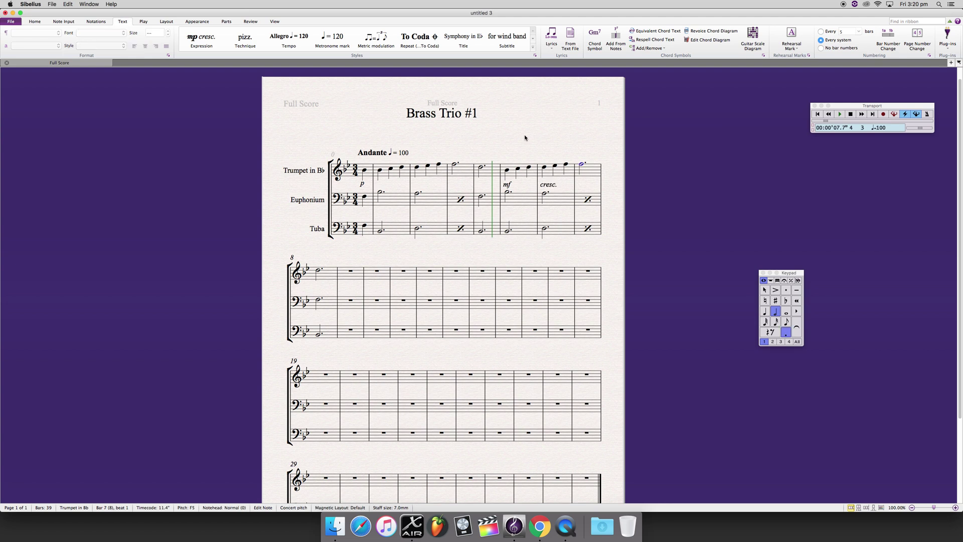
{"action": "left_click", "coordinate": [208, 40]}
{"action": "type", "text": "ff"}
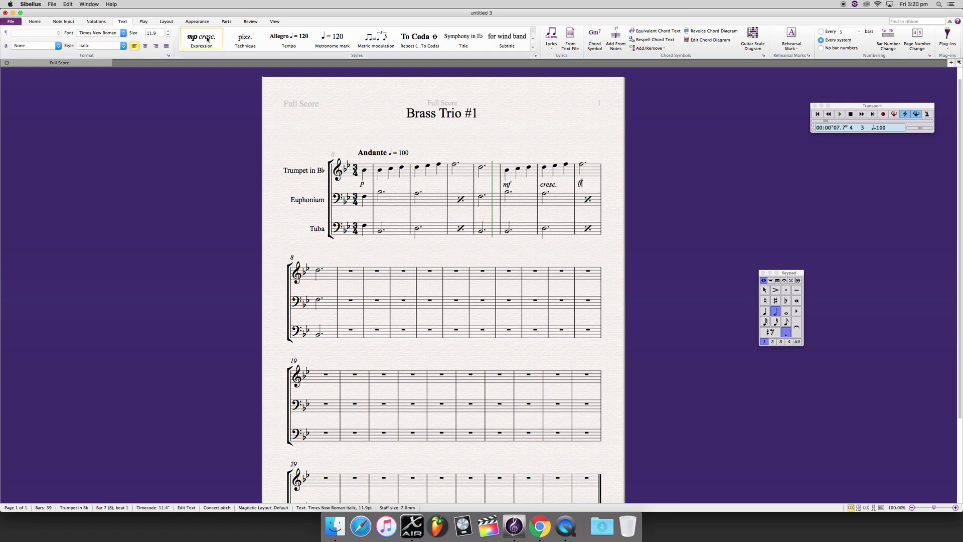
{"action": "left_click", "coordinate": [559, 117]}
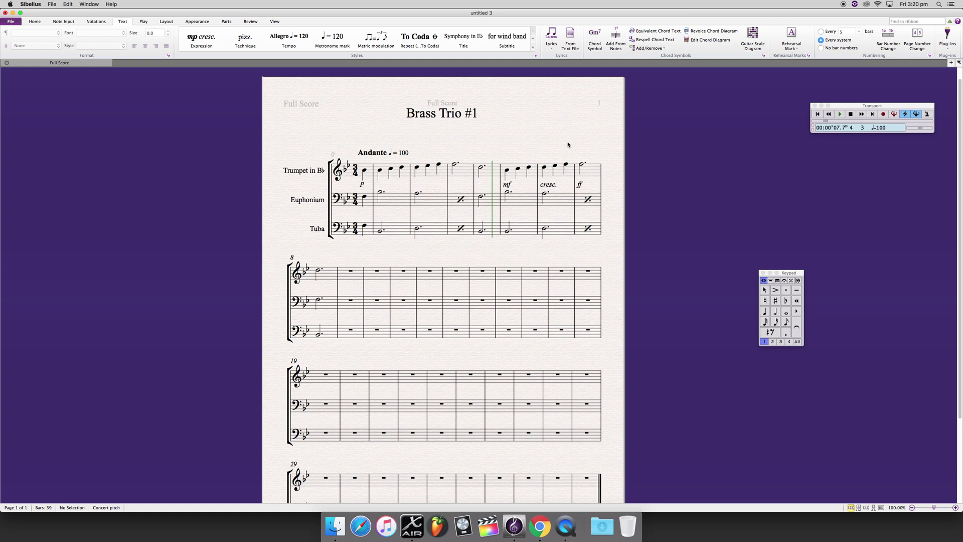
{"action": "left_click", "coordinate": [580, 185]}
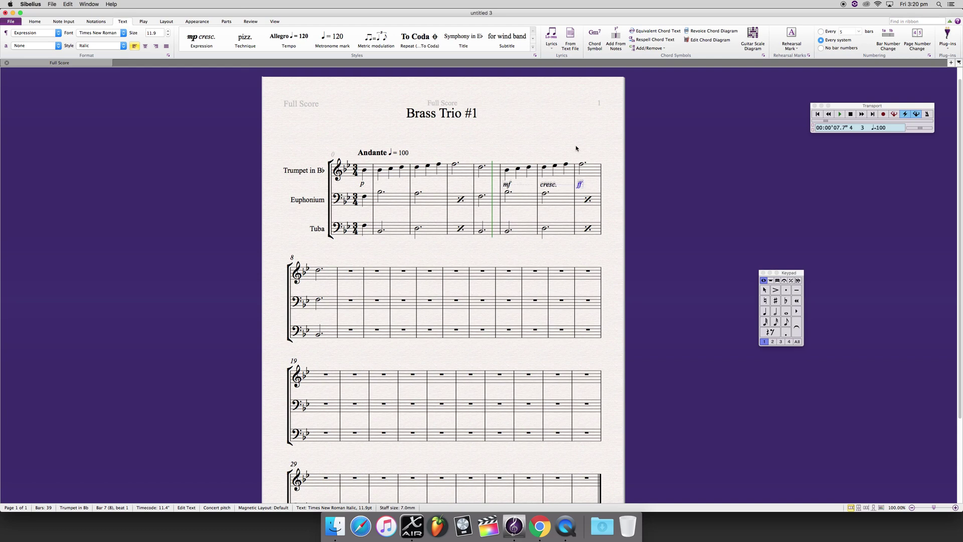
{"action": "key", "text": "Escape"}
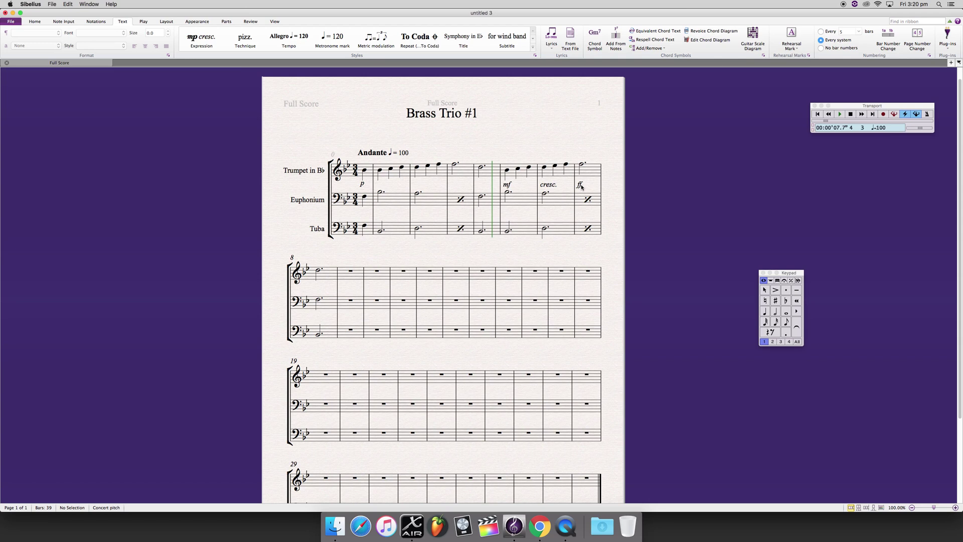
{"action": "left_click", "coordinate": [580, 186]}
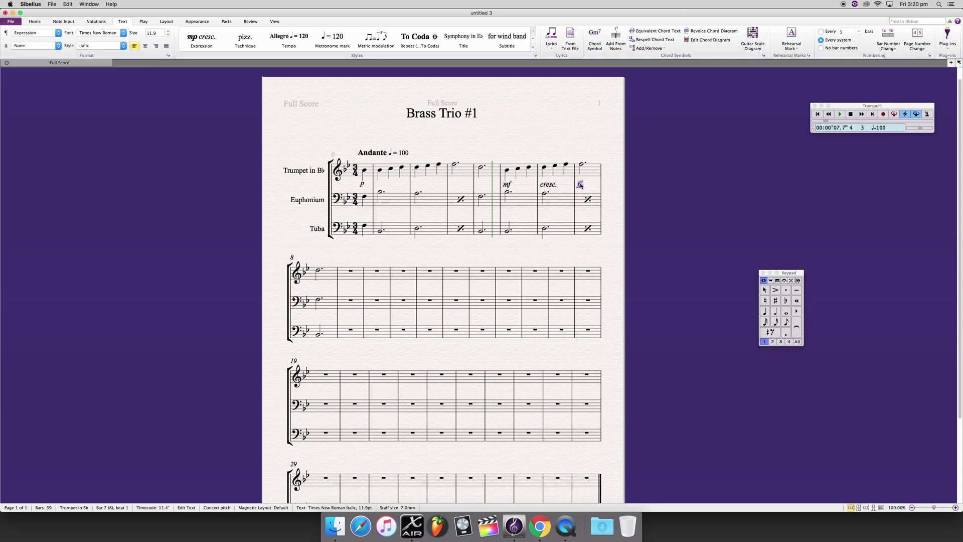
{"action": "left_click", "coordinate": [508, 186]}
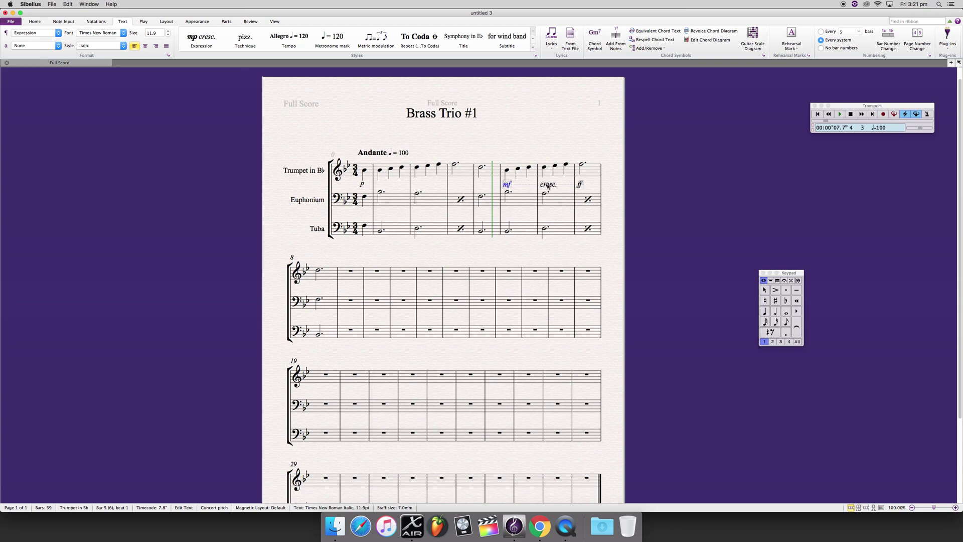
Reposition the cresc. marking slightly further along in the trumpet's bar 6, between the mf and ff markings.
{"action": "left_click_drag", "start_coordinate": [548, 186], "coordinate": [560, 183]}
{"action": "key", "text": "Escape"}
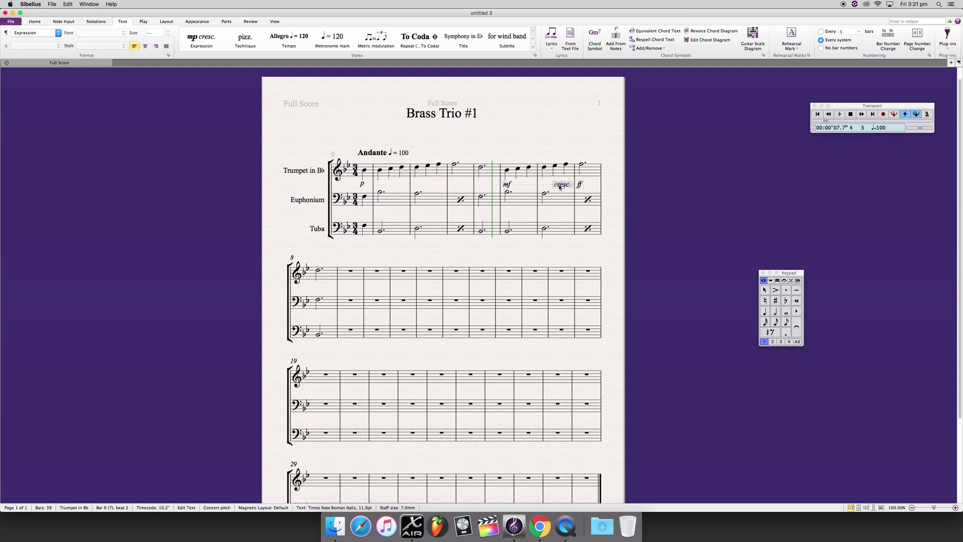
{"action": "left_click", "coordinate": [544, 132]}
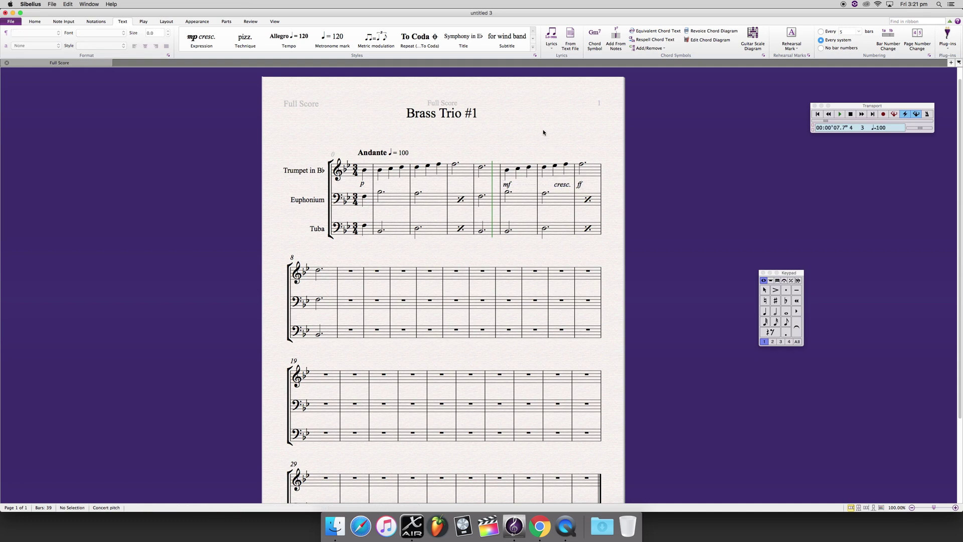
{"action": "left_click", "coordinate": [562, 185]}
{"action": "double_click", "coordinate": [552, 185]}
{"action": "key", "text": "Escape"}
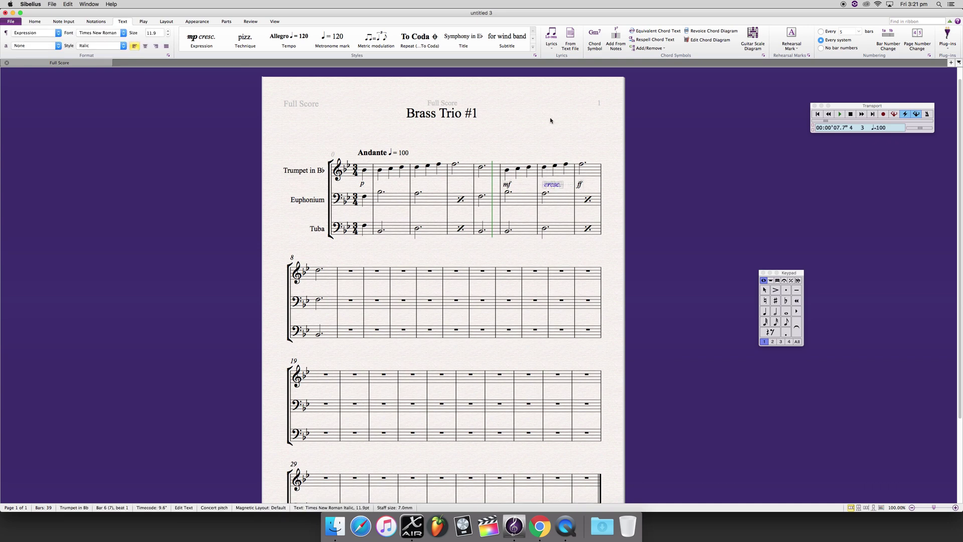
{"action": "key", "text": "Escape"}
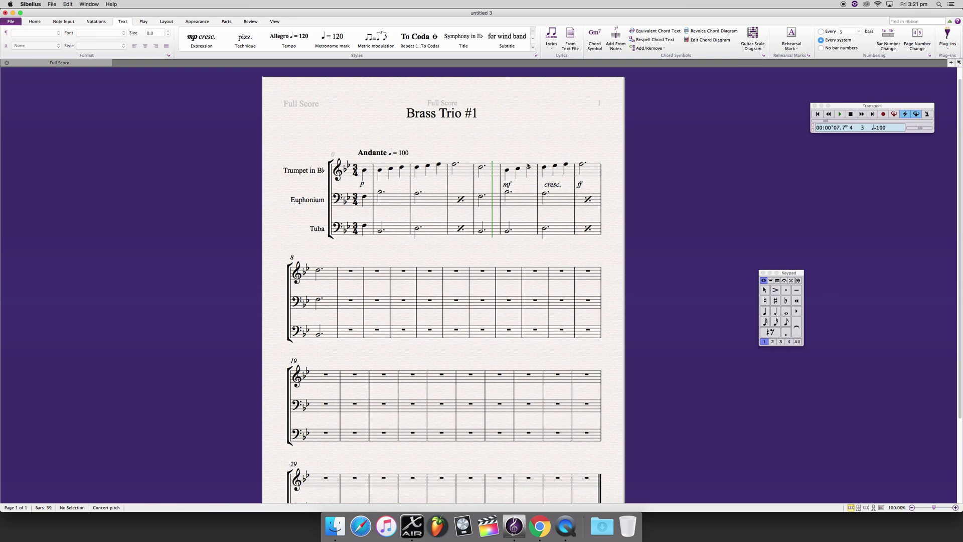
Try copying bars 5 to 7 of all three staves with their dynamics to bar 9, and delete the pasted passage.
{"action": "left_click", "coordinate": [517, 175]}
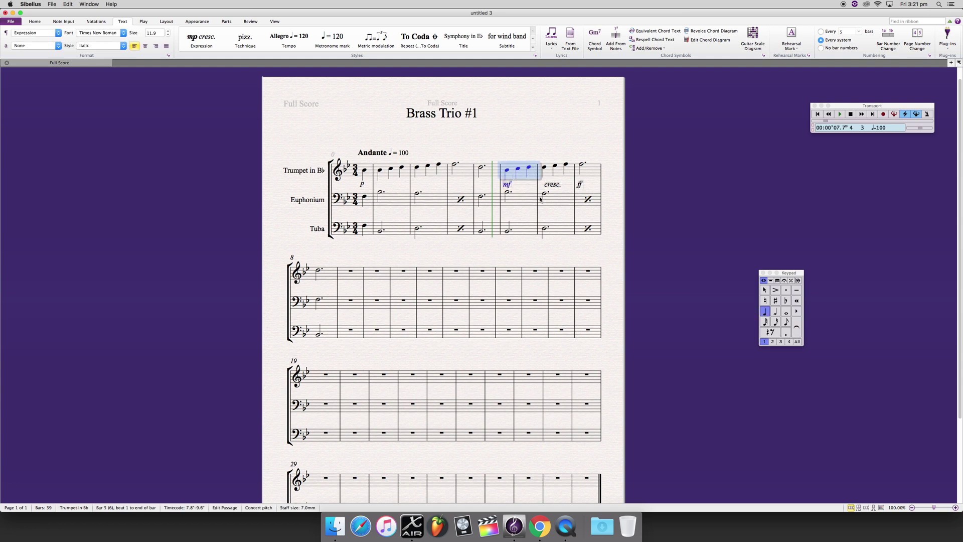
{"action": "left_click", "coordinate": [584, 231], "text": "shift"}
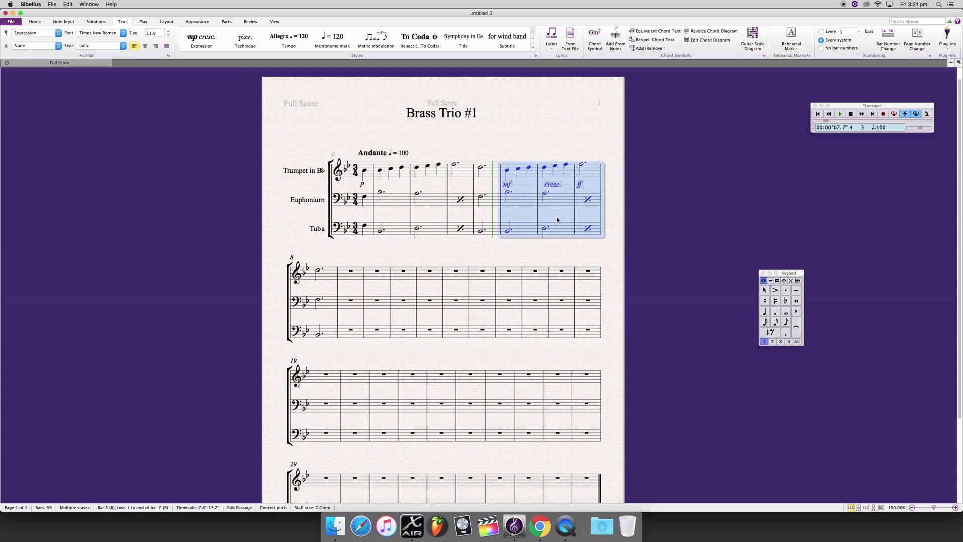
{"action": "left_click", "coordinate": [343, 281]}
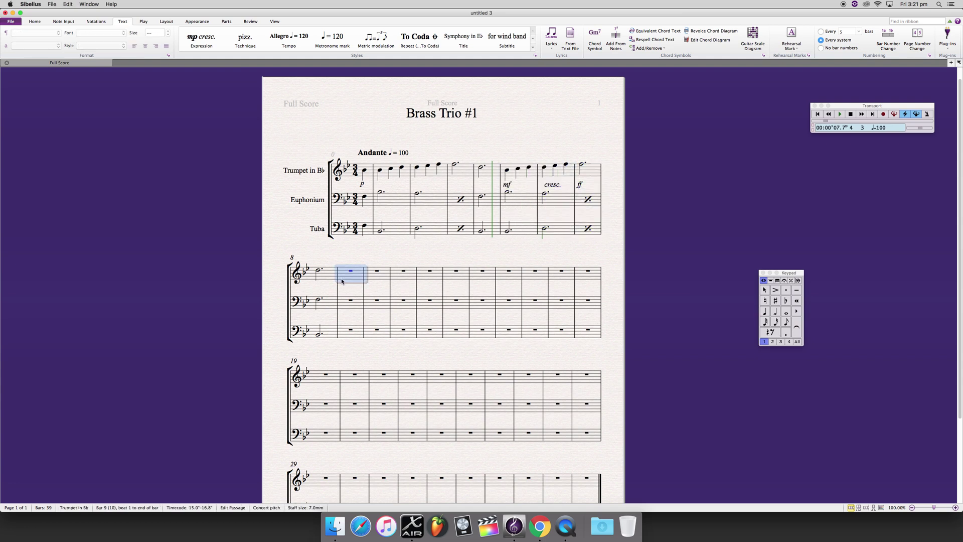
{"action": "left_click", "coordinate": [351, 336], "text": "shift"}
{"action": "key", "text": "super+v"}
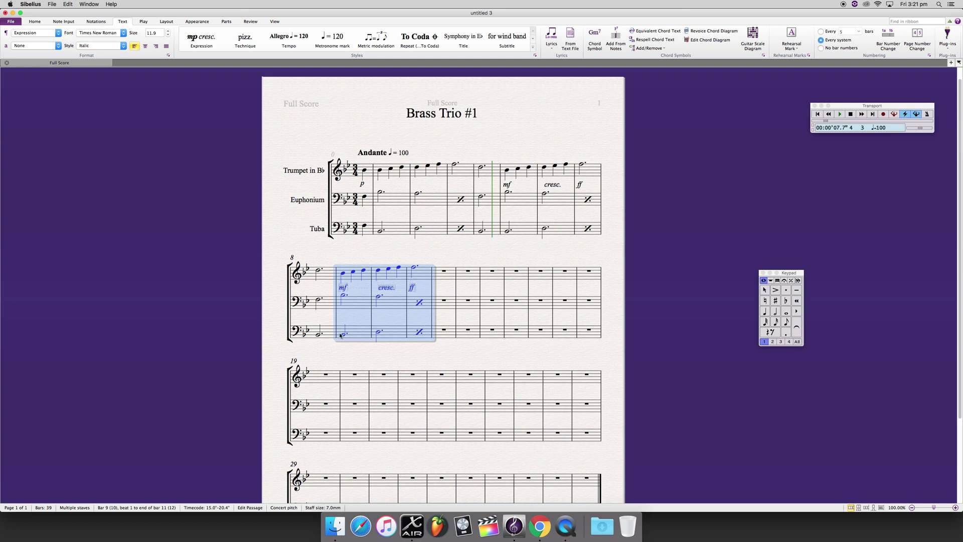
{"action": "key", "text": "Delete"}
{"action": "left_click", "coordinate": [552, 111]}
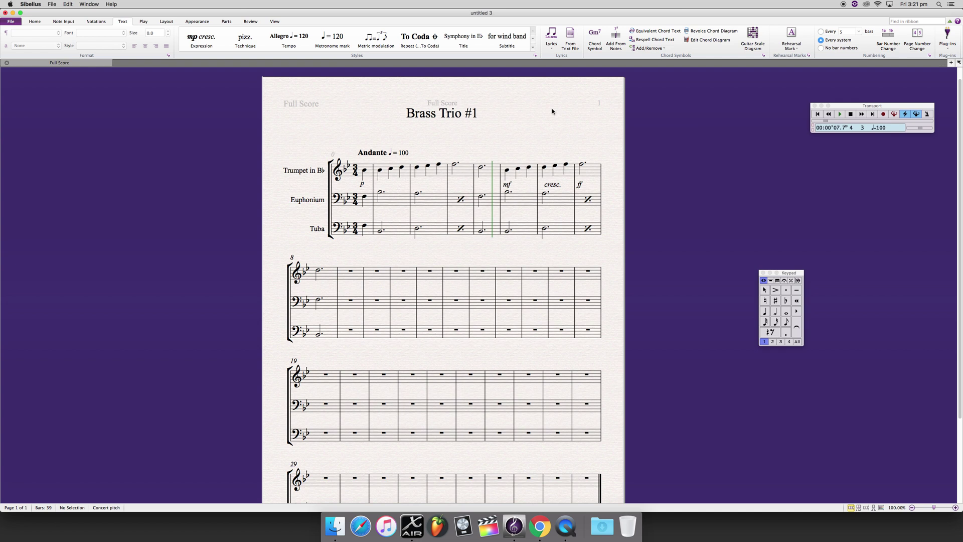
Play the score from the beginning to hear the dynamics, stop after bar 8, and restore the 100% page view.
{"action": "left_click", "coordinate": [817, 114]}
{"action": "left_click", "coordinate": [840, 114]}
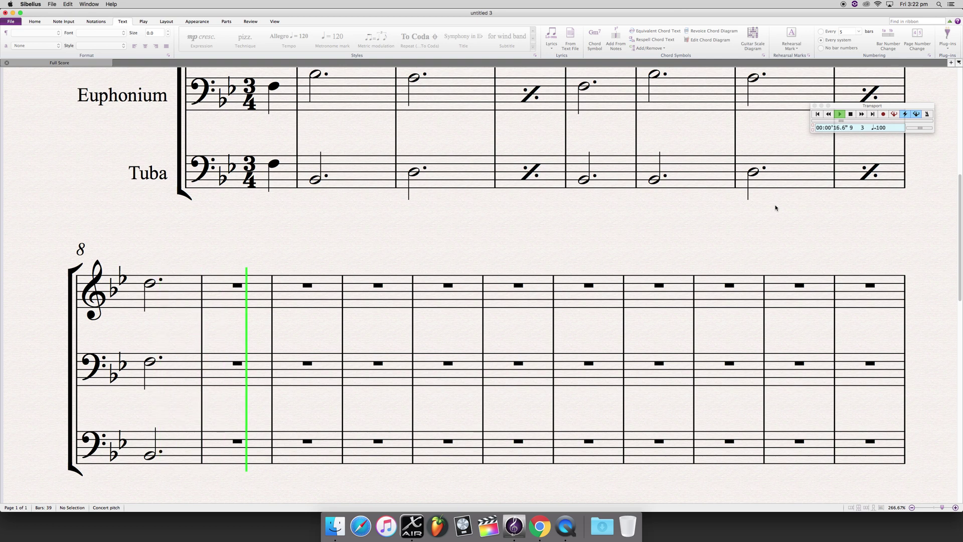
{"action": "key", "text": "space"}
{"action": "key", "text": "super+0"}
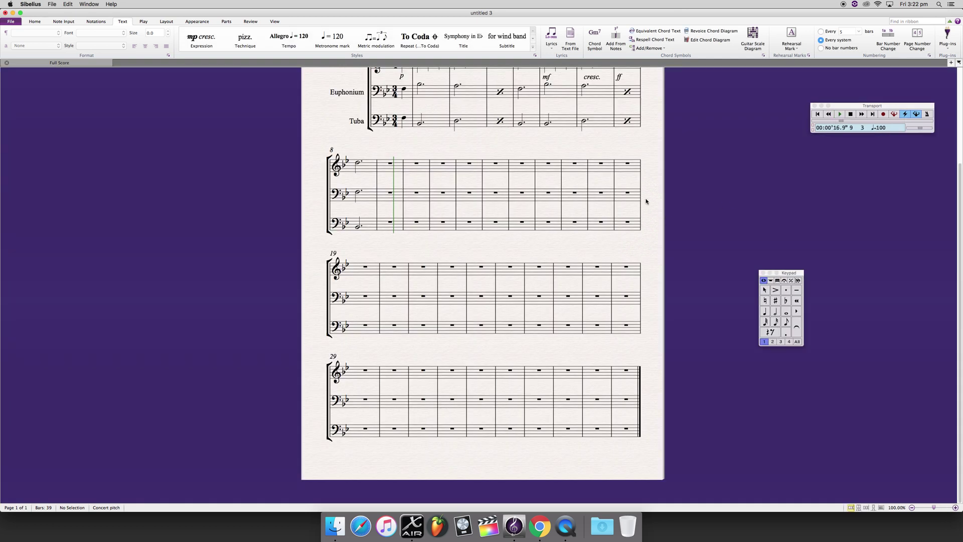
{"action": "left_click_drag", "start_coordinate": [645, 201], "coordinate": [613, 305]}
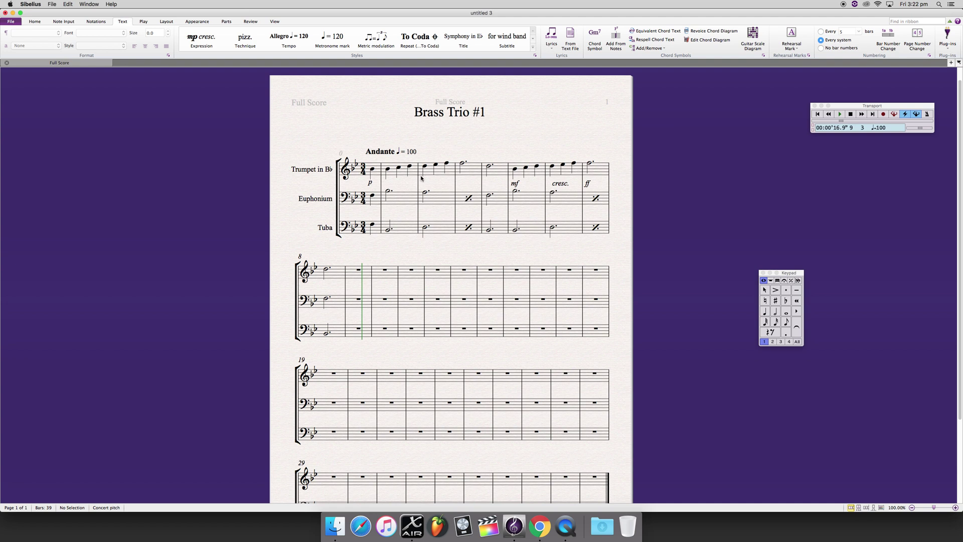
Try articulation marks, including a marcato and a fermata, on the trumpet's first note in bar 6, and remove them.
{"action": "left_click", "coordinate": [552, 167]}
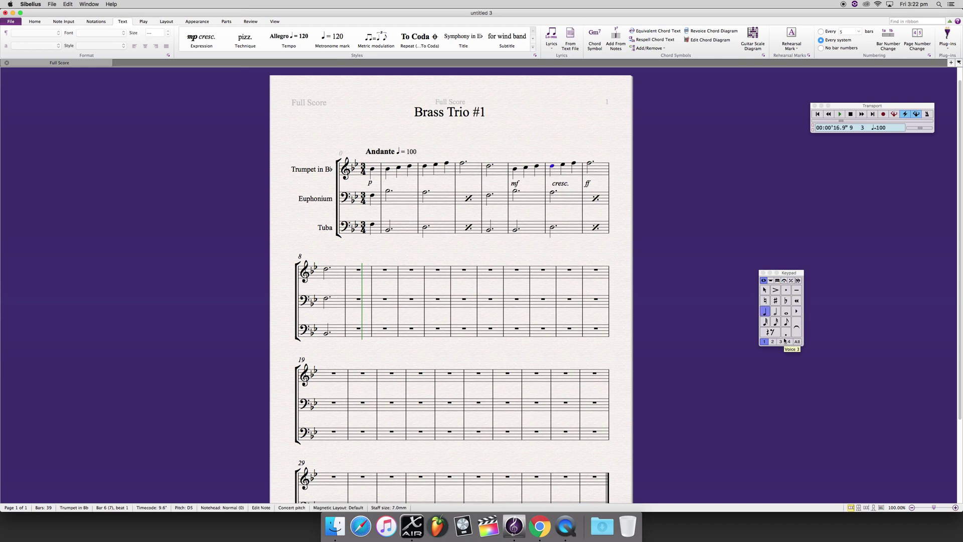
{"action": "left_click", "coordinate": [786, 291]}
{"action": "left_click", "coordinate": [771, 281]}
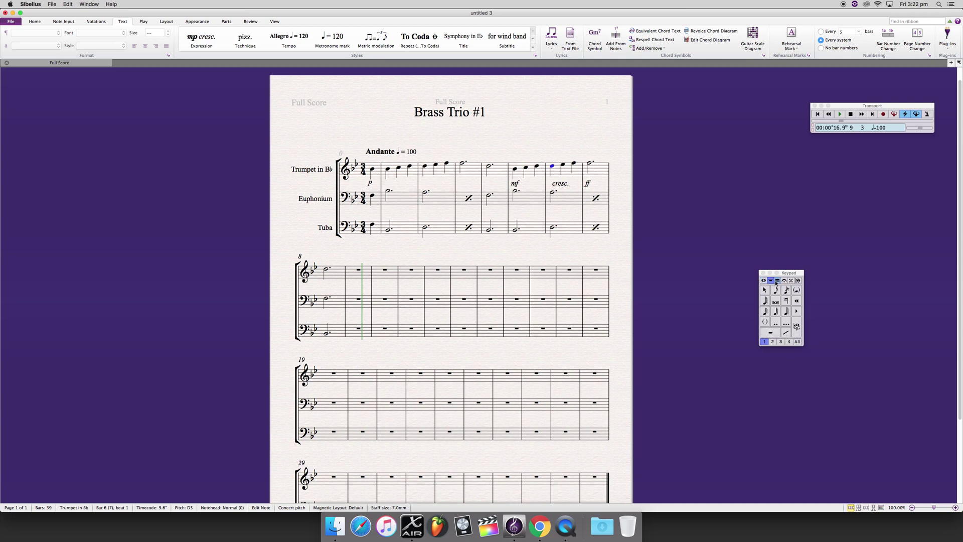
{"action": "left_click", "coordinate": [778, 281]}
{"action": "left_click", "coordinate": [785, 281]}
{"action": "left_click", "coordinate": [775, 301]}
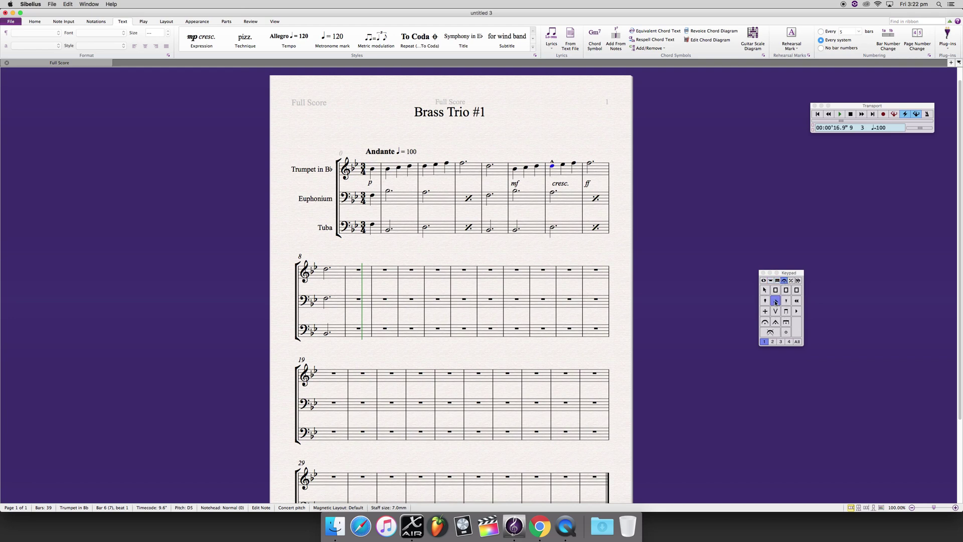
{"action": "left_click", "coordinate": [786, 301]}
{"action": "left_click", "coordinate": [783, 302]}
{"action": "left_click", "coordinate": [765, 323]}
{"action": "left_click", "coordinate": [766, 325]}
{"action": "left_click", "coordinate": [792, 281]}
{"action": "left_click", "coordinate": [764, 281]}
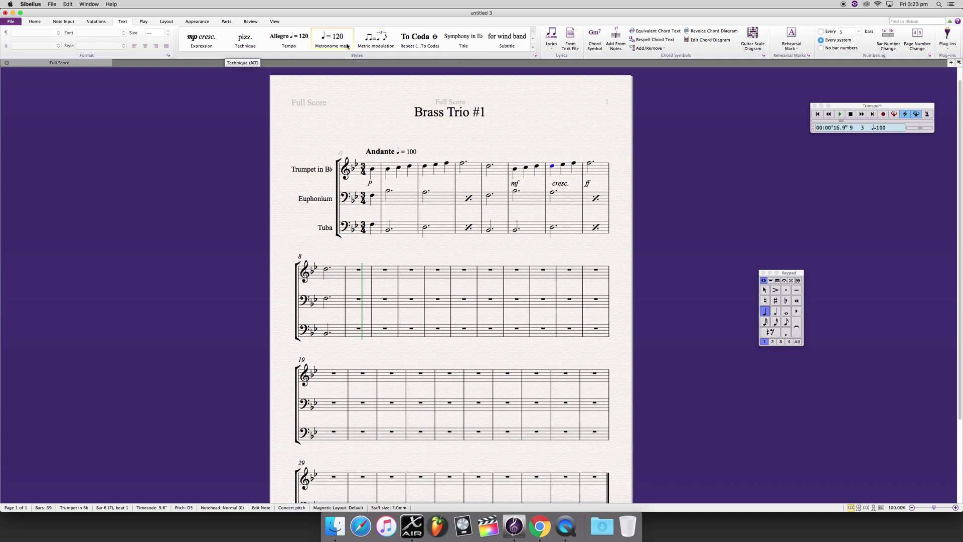
Look through the available text styles, from figured bass and footers to page numbers and boxed text, and return to the common ones.
{"action": "left_click", "coordinate": [533, 43]}
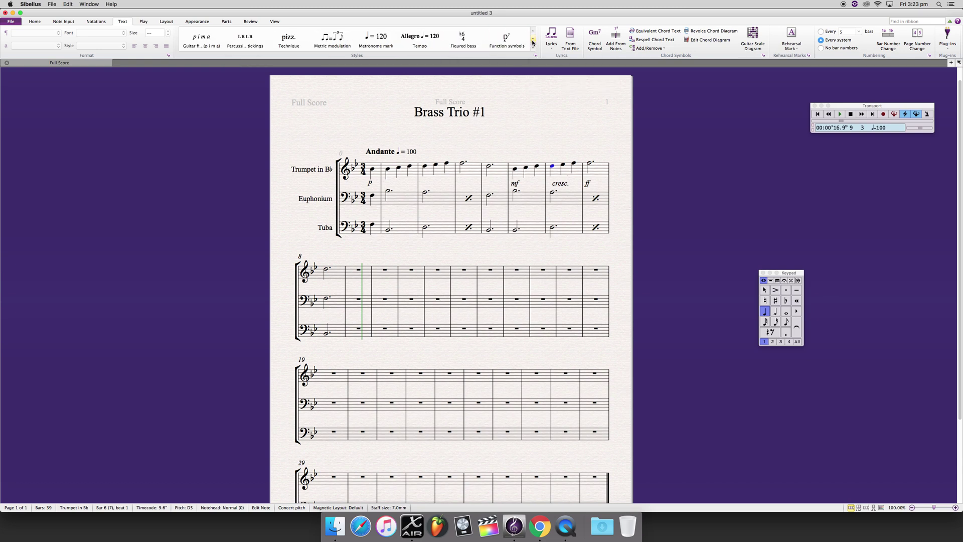
{"action": "left_click", "coordinate": [532, 43]}
{"action": "left_click", "coordinate": [533, 43]}
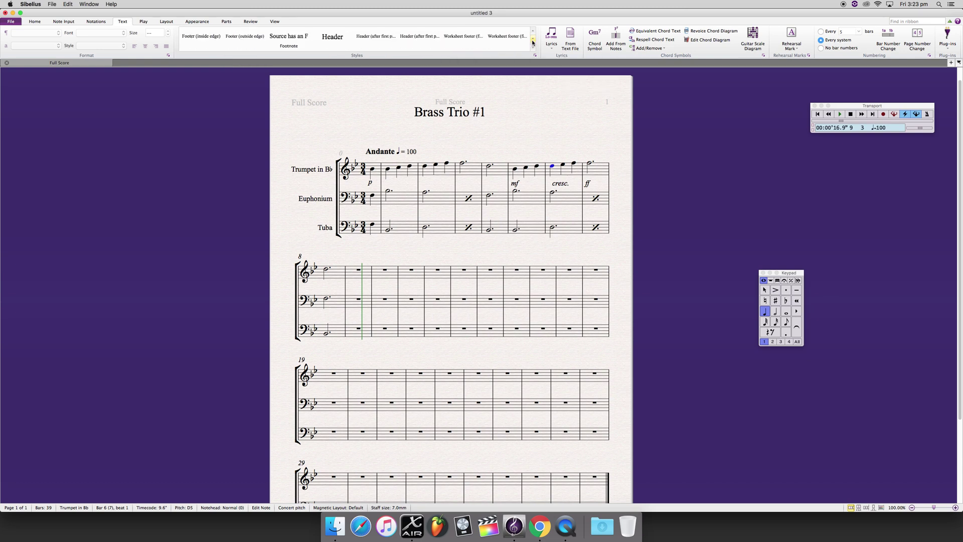
{"action": "left_click", "coordinate": [533, 43]}
{"action": "left_click", "coordinate": [533, 43]}
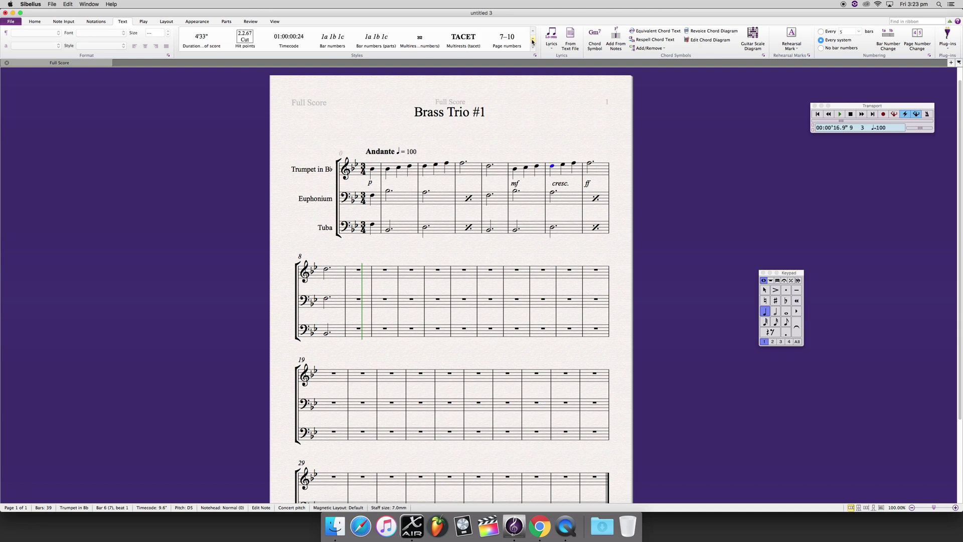
{"action": "left_click", "coordinate": [533, 33]}
{"action": "left_click", "coordinate": [534, 33]}
{"action": "left_click", "coordinate": [533, 33]}
{"action": "left_click", "coordinate": [533, 33]}
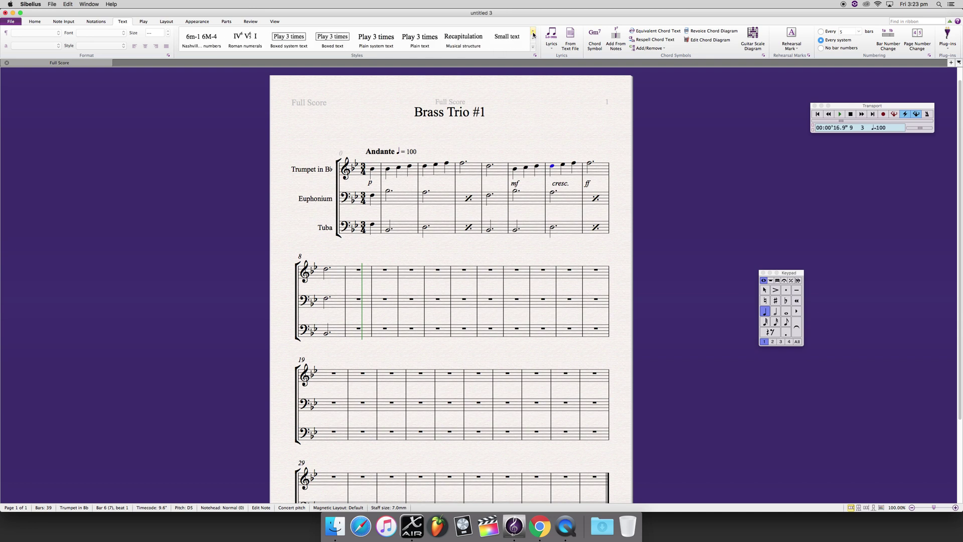
{"action": "left_click", "coordinate": [533, 33]}
{"action": "left_click", "coordinate": [533, 33]}
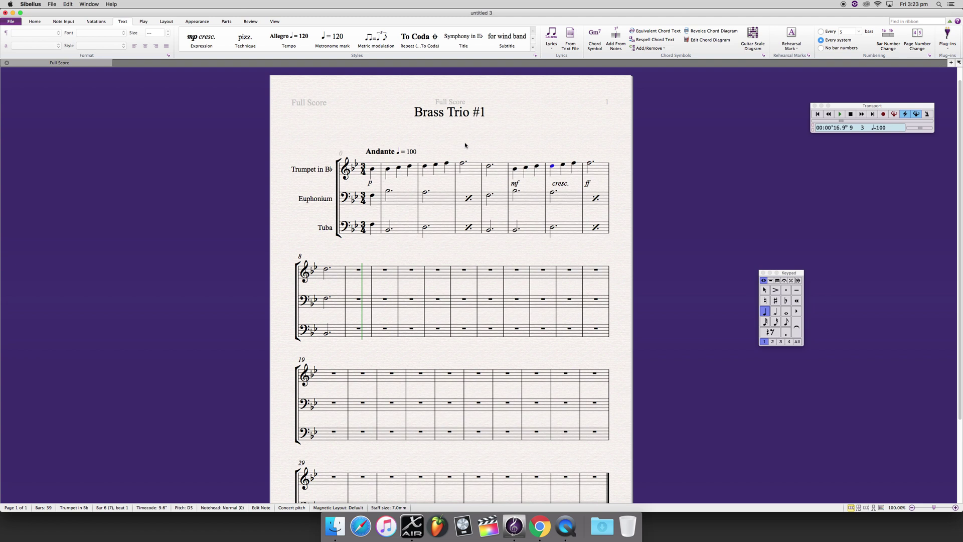
Add the lyrics "it is the start of the week-end." under the trumpet, starting at the pickup note, with week-end hyphenated across two notes.
{"action": "left_click", "coordinate": [372, 170]}
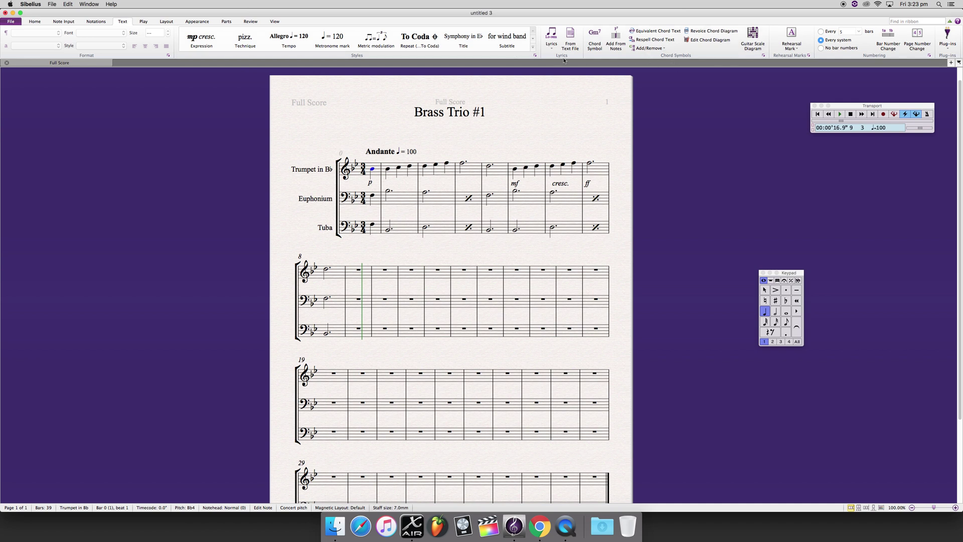
{"action": "left_click", "coordinate": [553, 39]}
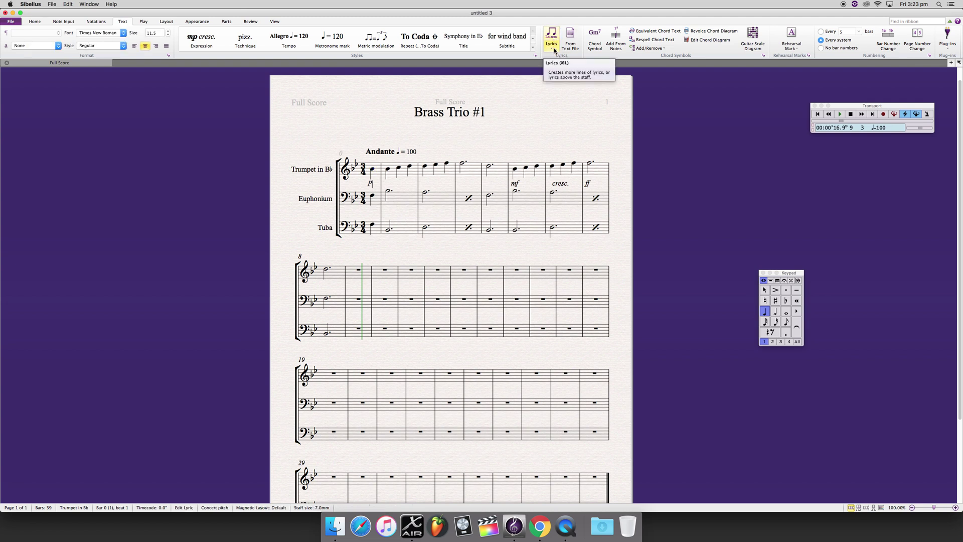
{"action": "type", "text": "it is"}
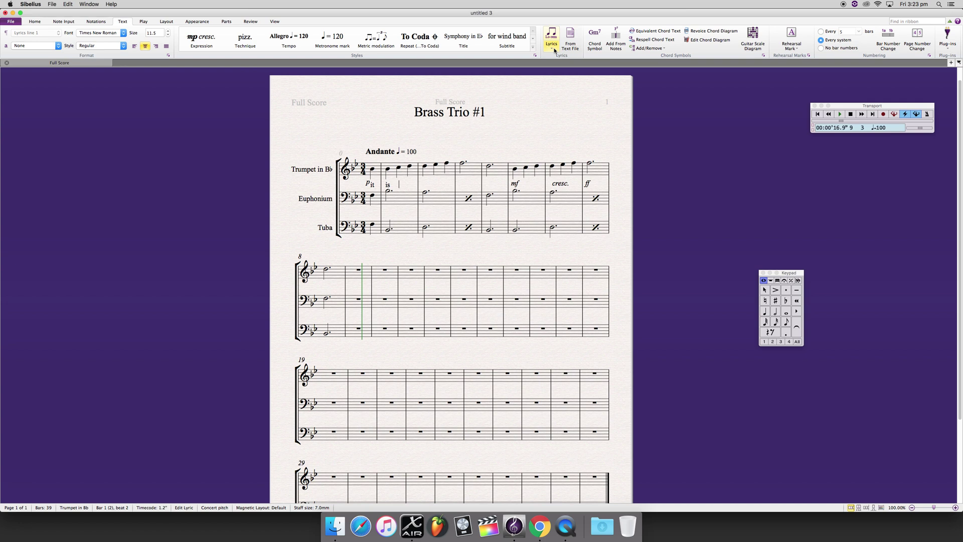
{"action": "type", "text": "thestart of the we"}
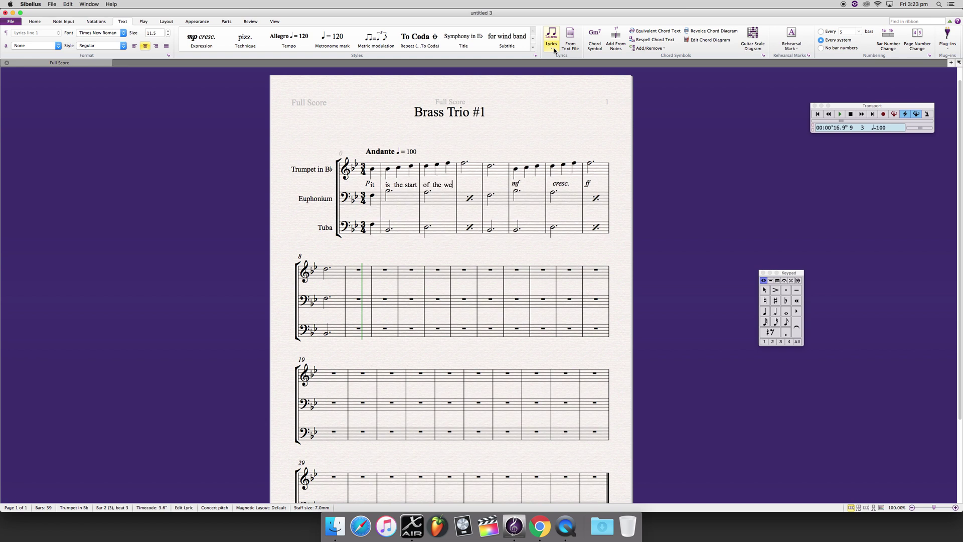
{"action": "type", "text": "ek"}
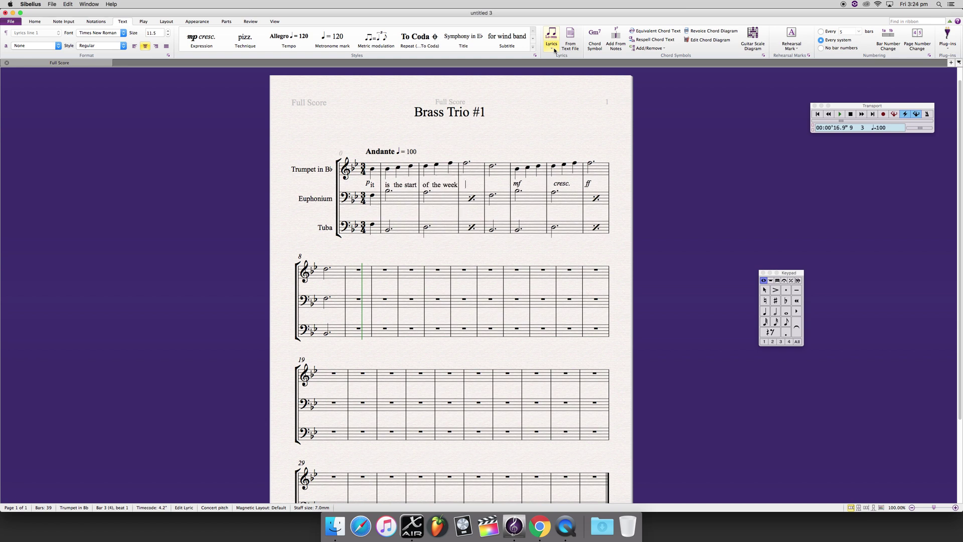
{"action": "key", "text": "BackSpace"}
{"action": "type", "text": "-"}
{"action": "type", "text": "end"}
{"action": "type", "text": "."}
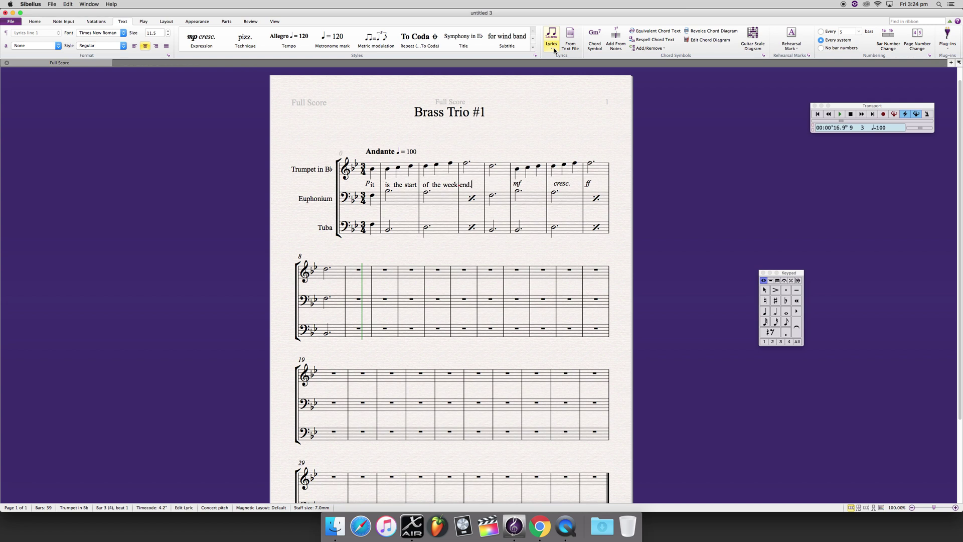